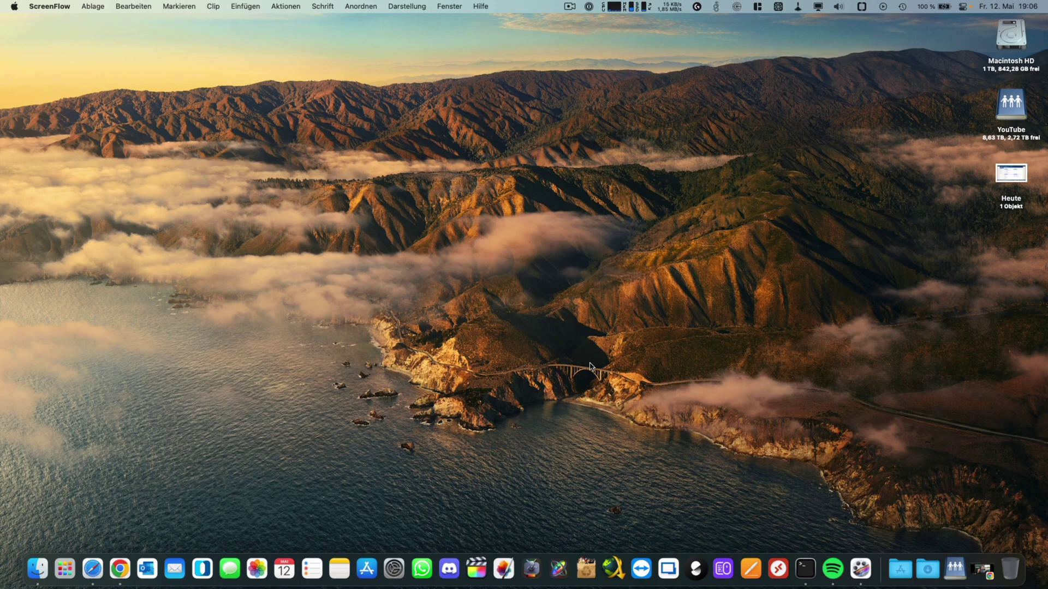
Open the Drucker & Scanner section of Systemeinstellungen and start adding a new printer.
left_click(393, 568)
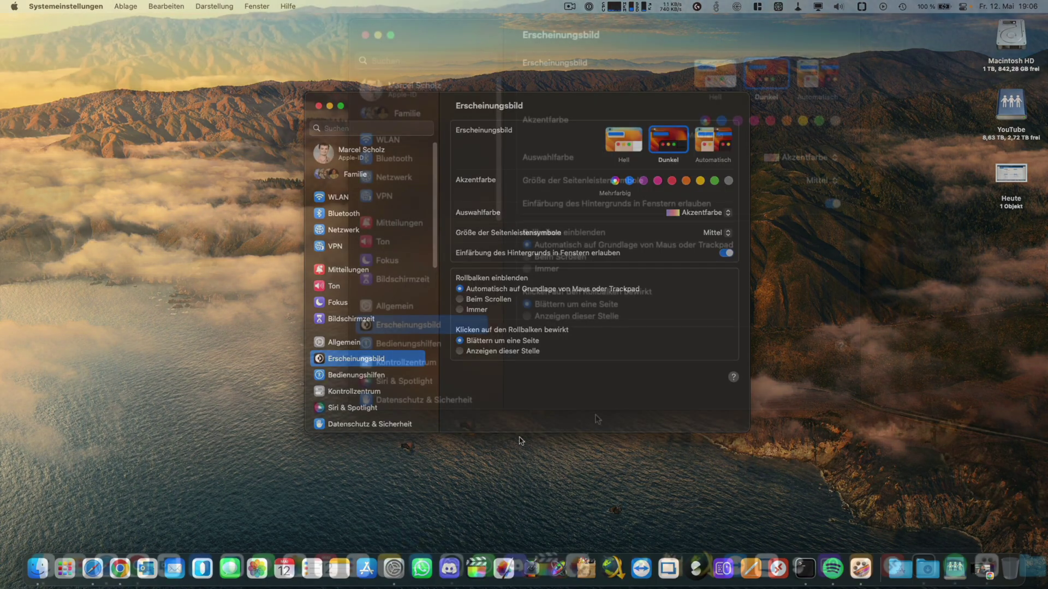
scroll(369, 363, "down", 5)
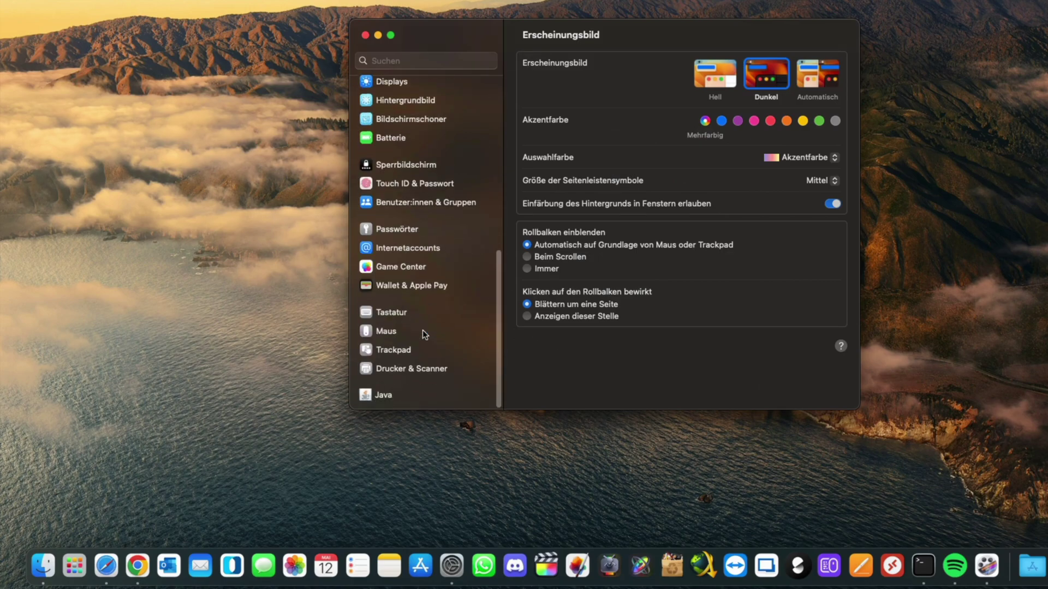
left_click(405, 372)
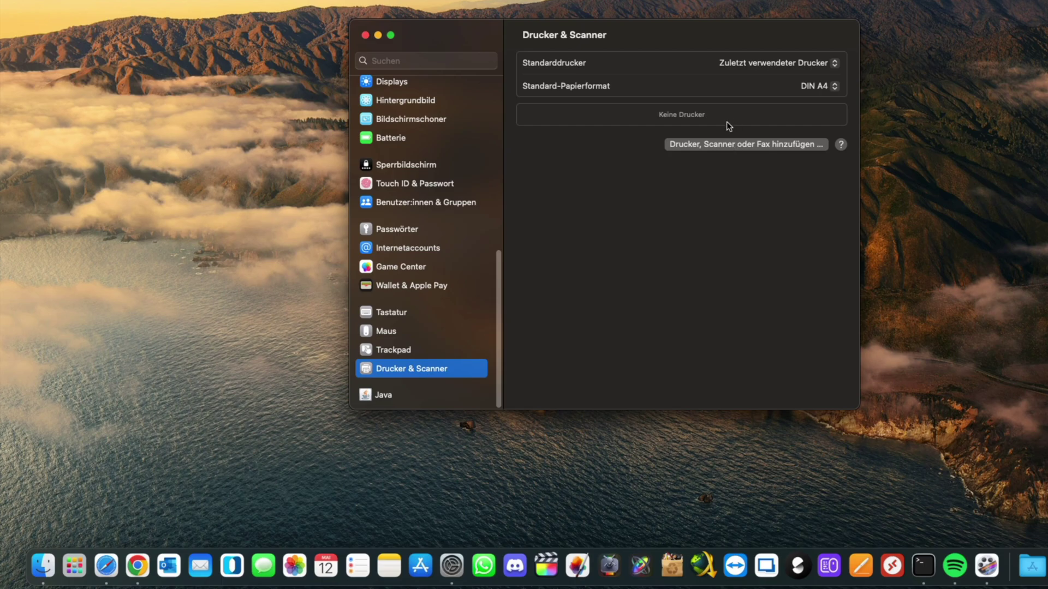
left_click(761, 144)
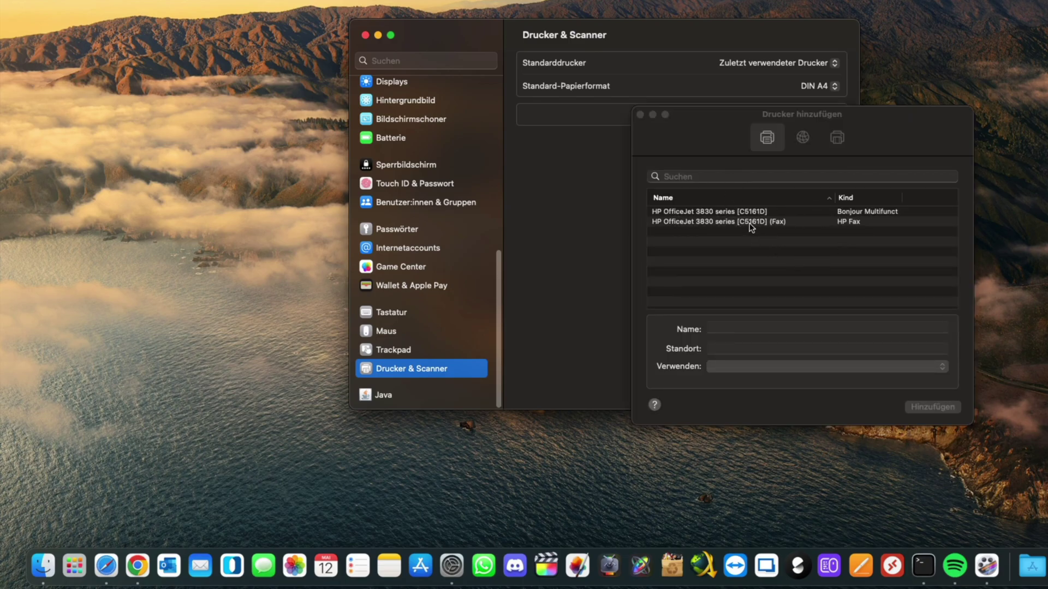
Add the Bonjour HP OfficeJet 3830 series printer from the detected devices, using the HP OfficeJet 3830 series driver.
left_click(733, 215)
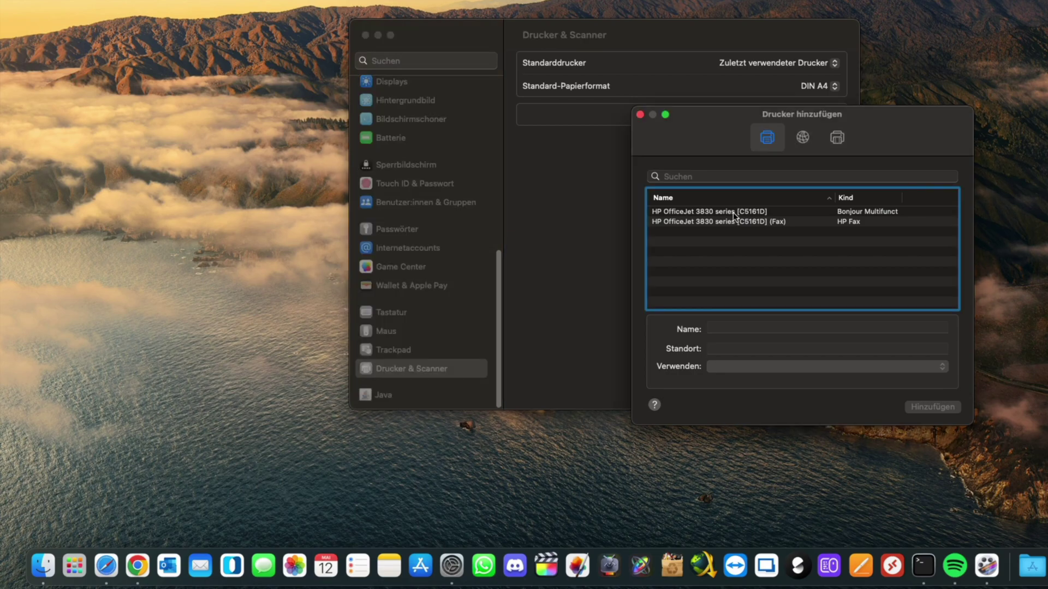
left_click(732, 212)
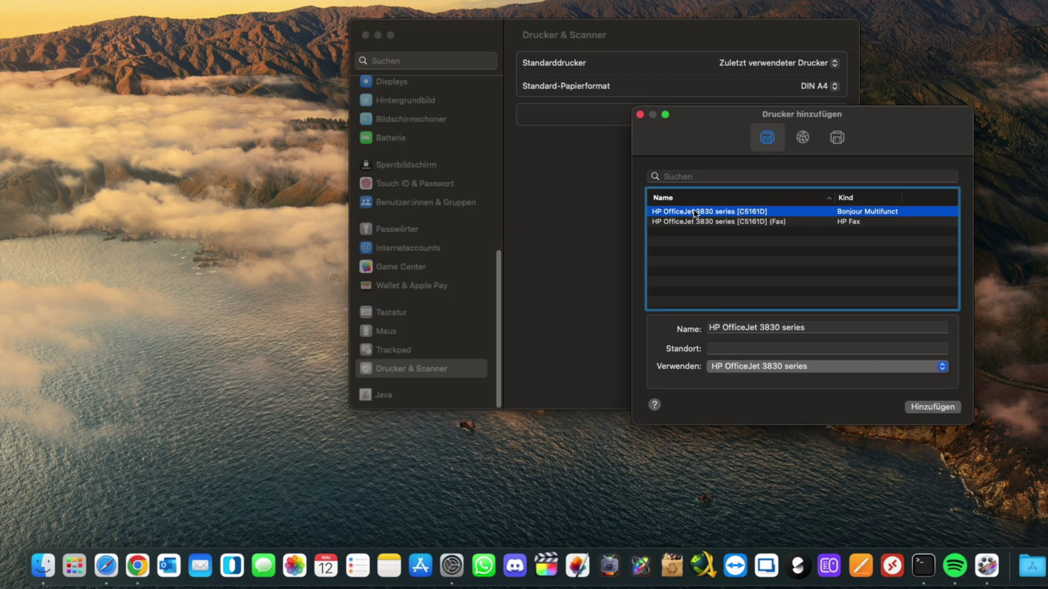
left_click(780, 368)
left_click(666, 367)
left_click(755, 367)
left_click(672, 365)
left_click(928, 407)
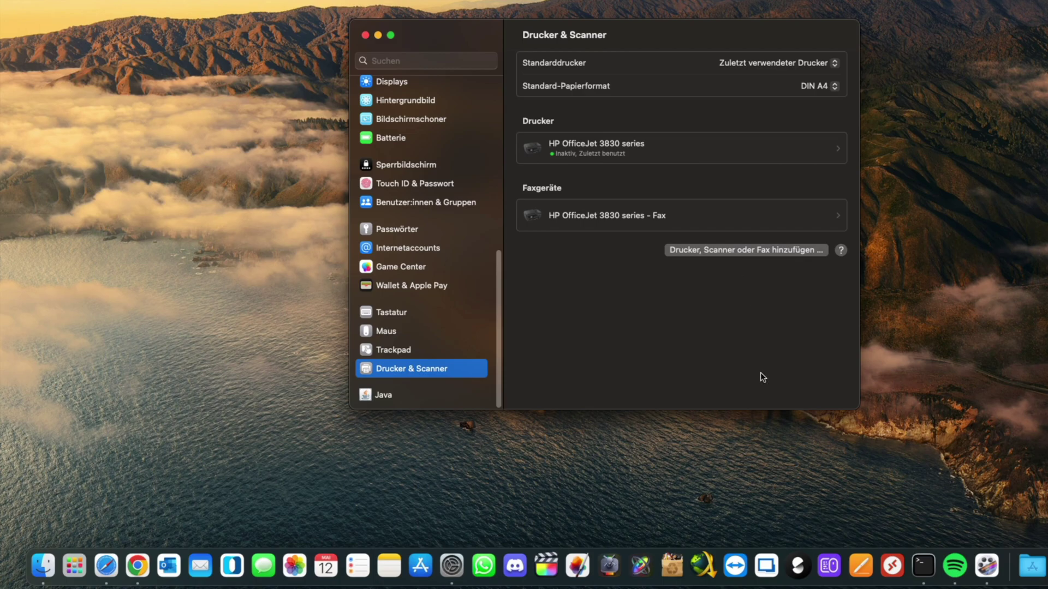
Start adding another printer by IP and enter the address 192.168.178.55 with the AirPrint protocol.
left_click(745, 249)
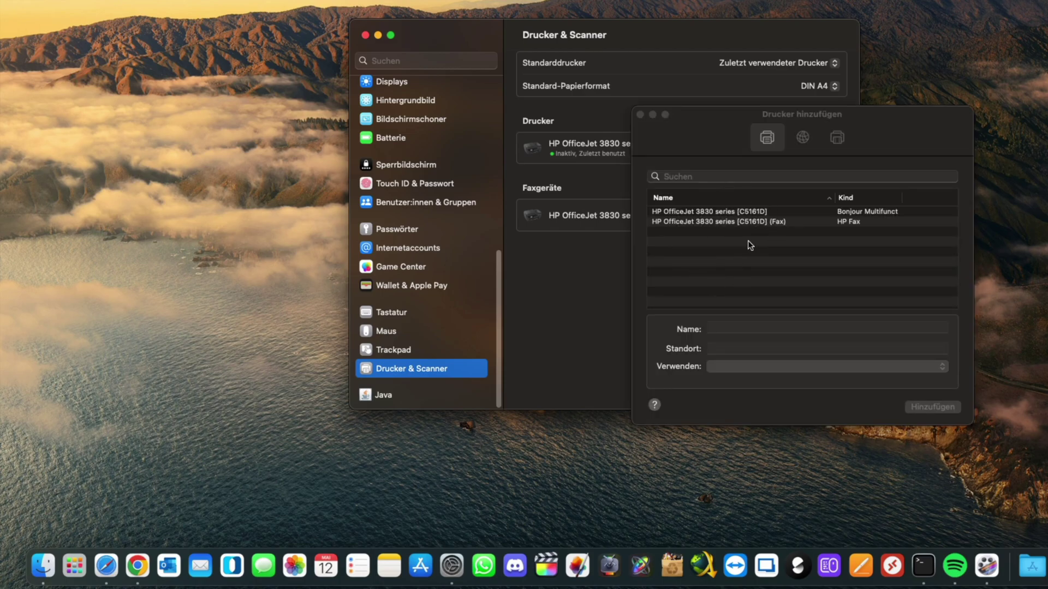
left_click_drag(709, 115, 486, 104)
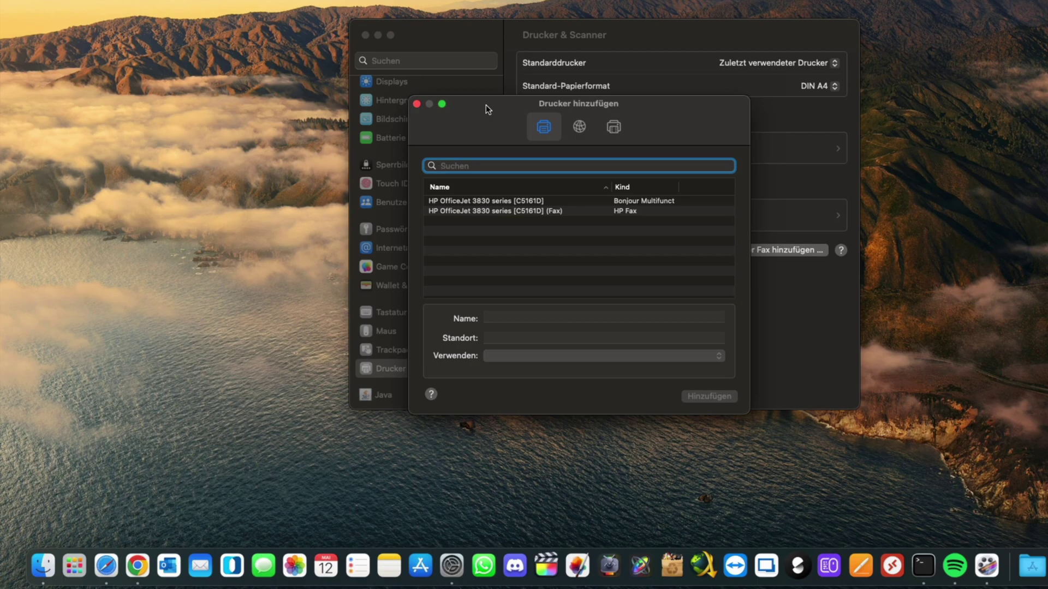
left_click_drag(486, 103, 482, 98)
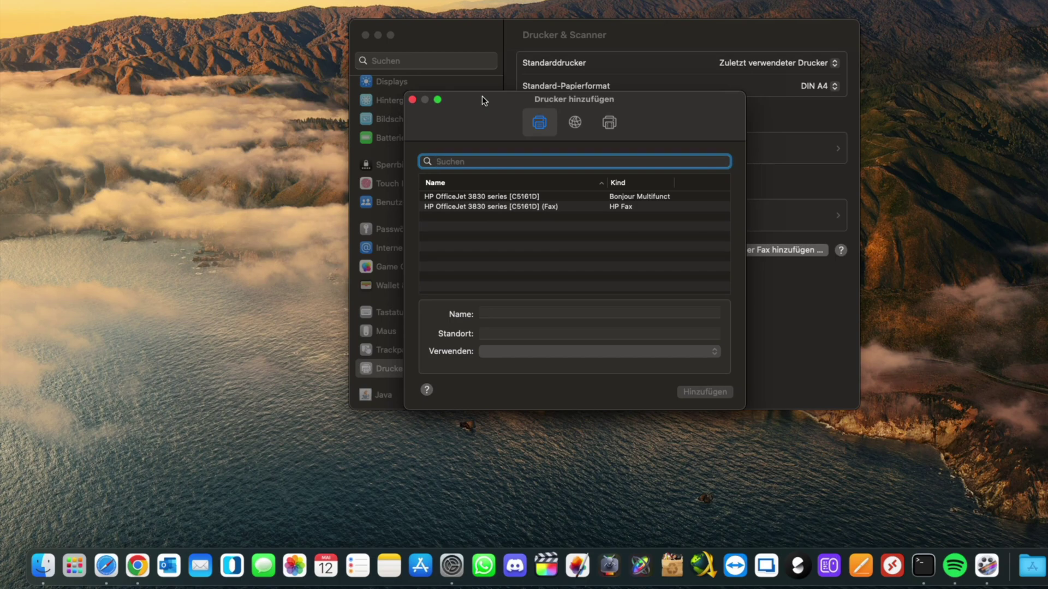
left_click_drag(482, 96, 465, 94)
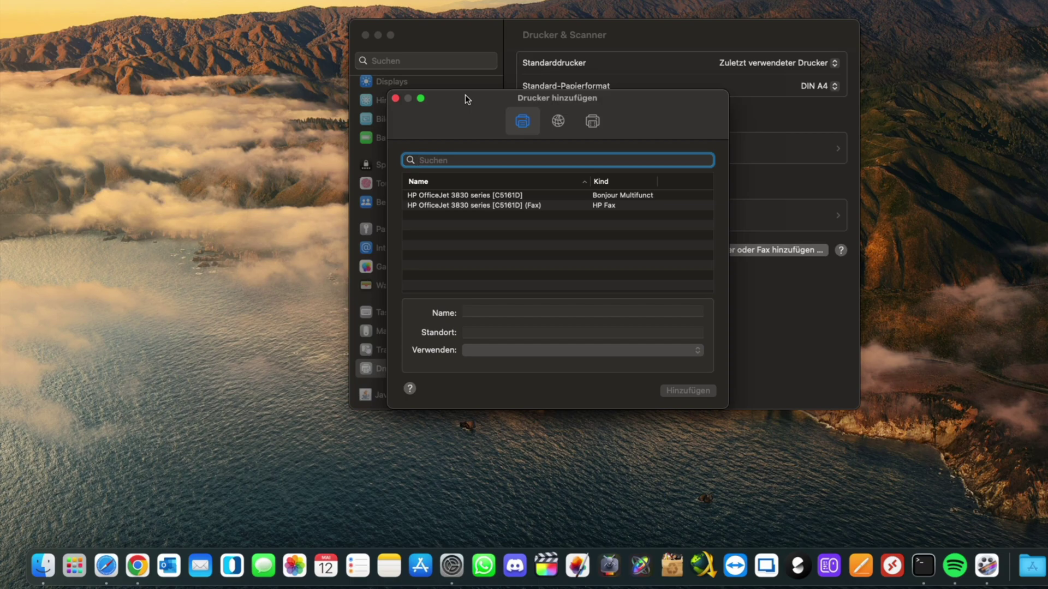
left_click_drag(484, 101, 471, 95)
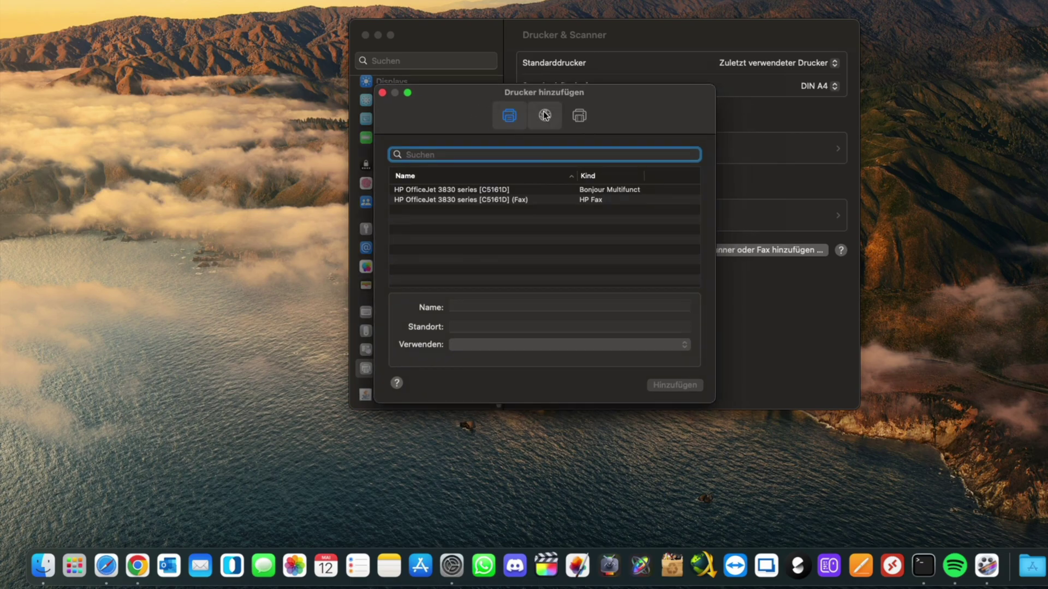
left_click(544, 114)
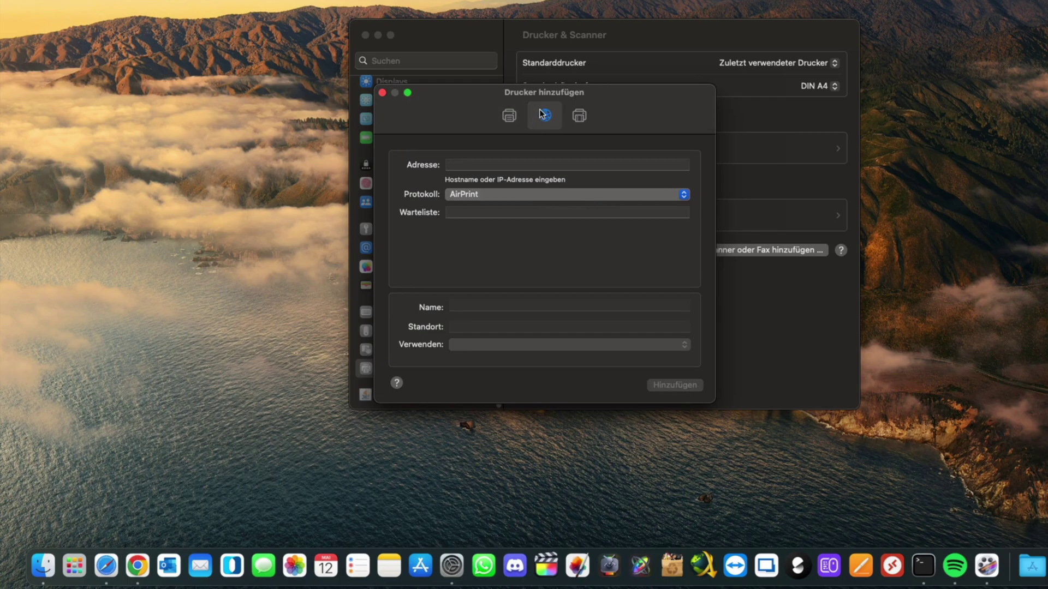
left_click(456, 165)
type("192.168.178.55")
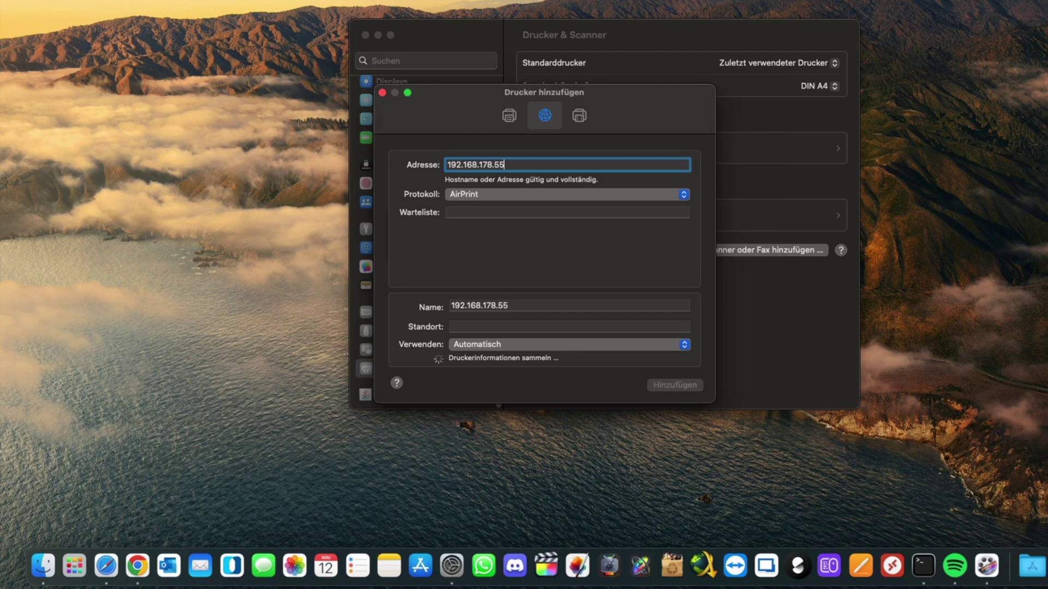
Set the IP printer's address to 192.168.10.22 and check the available driver choices.
key("BackSpace")
key("BackSpace")
key("BackSpace")
key("BackSpace")
key("BackSpace")
type("0.22")
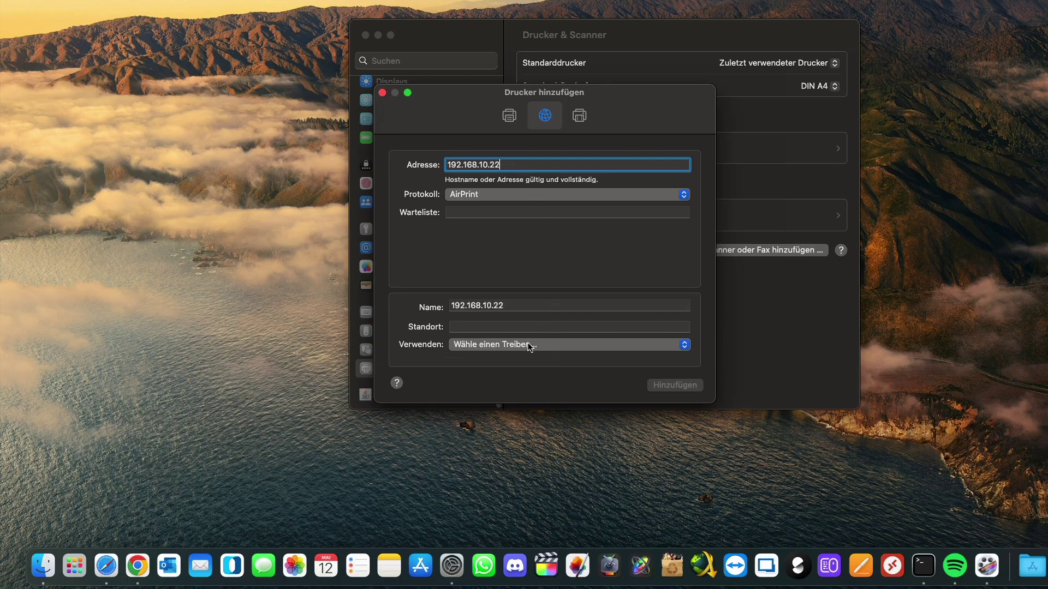
left_click(517, 345)
left_click(548, 259)
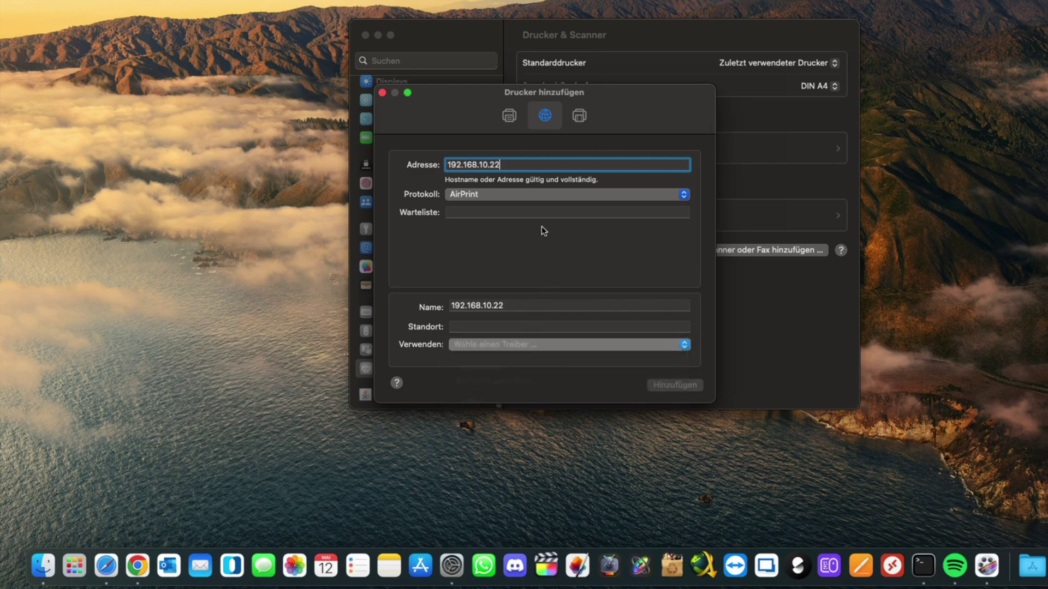
Set the IP printer's address to 192.168.10.25.
key("BackSpace")
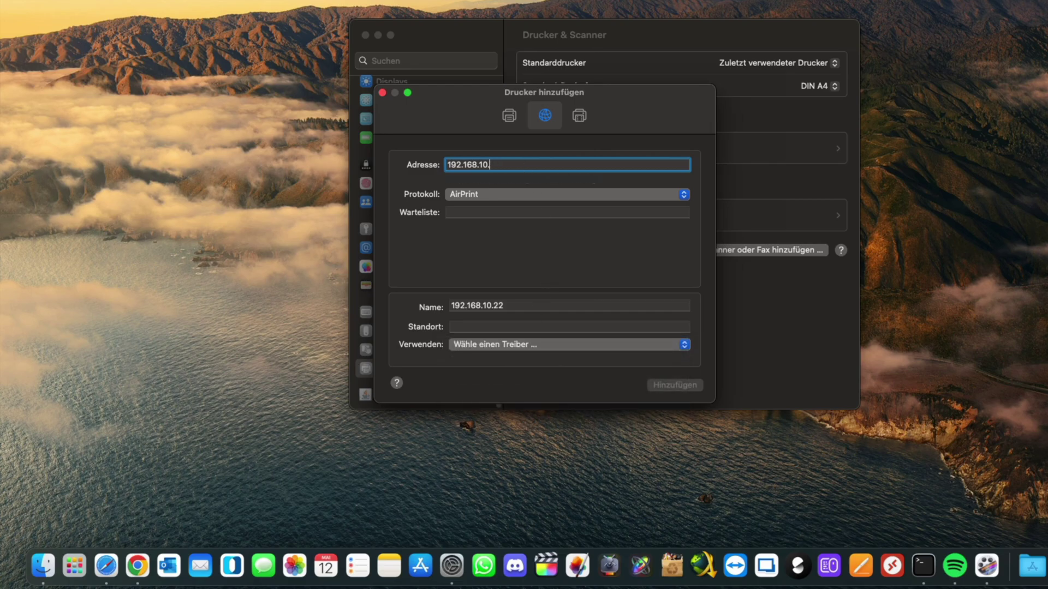
type("5")
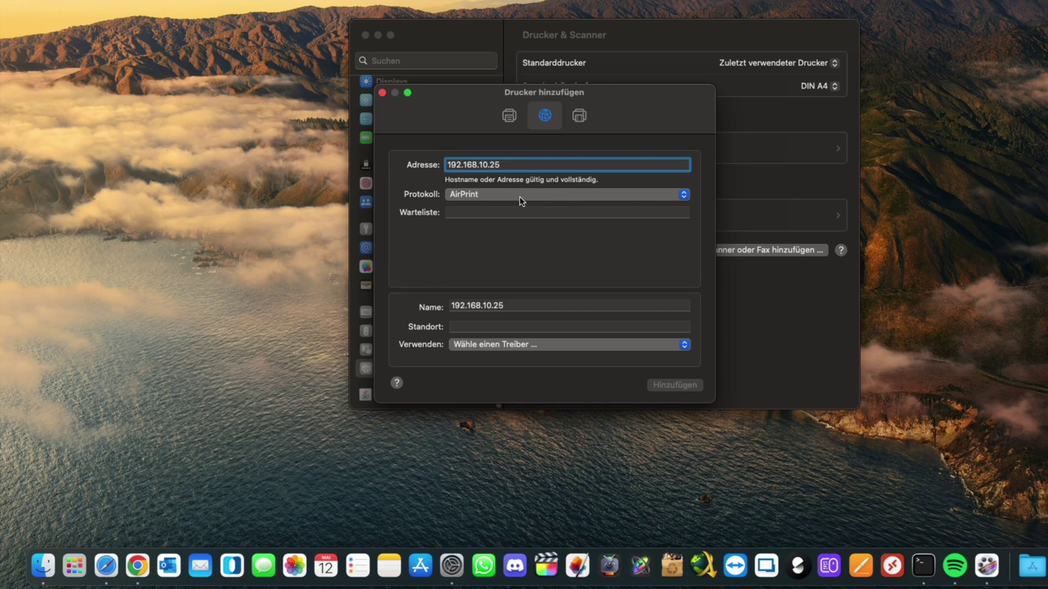
triple_click(499, 164)
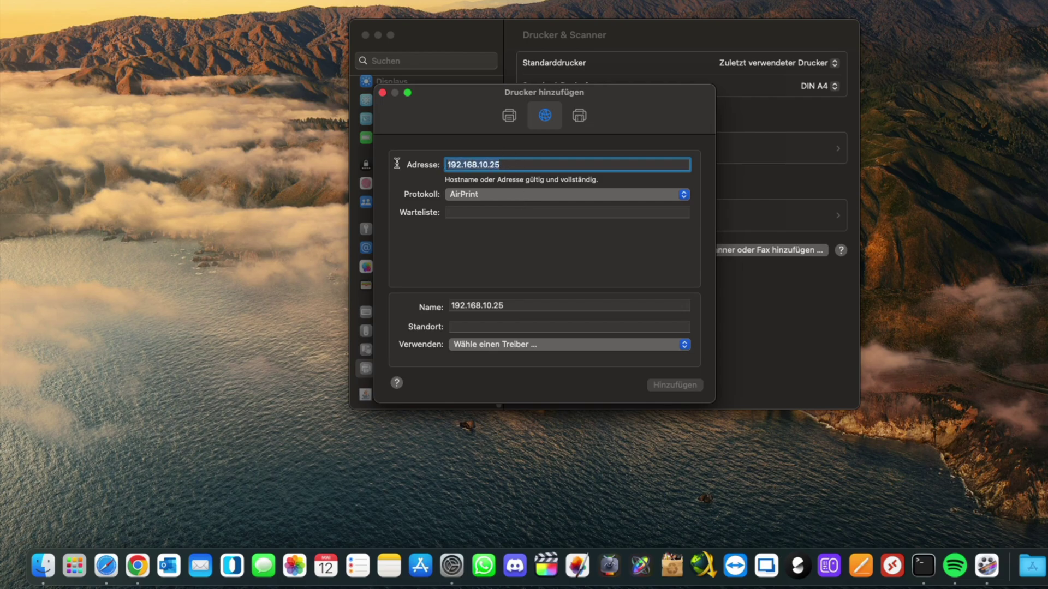
left_click(525, 164)
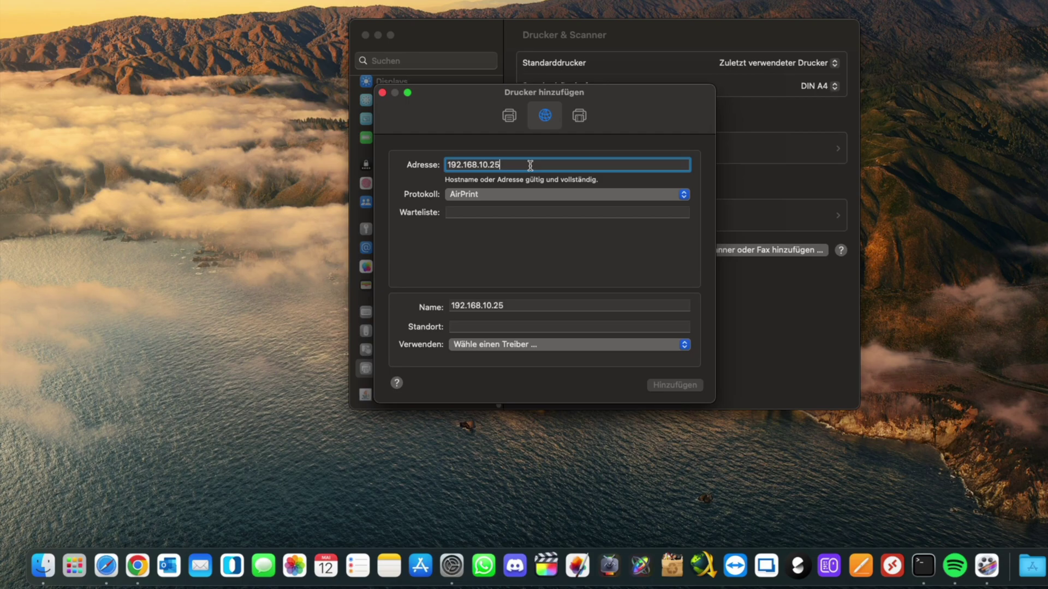
Examine the protocol and driver choices offered for the IP printer without changing them.
left_click(478, 195)
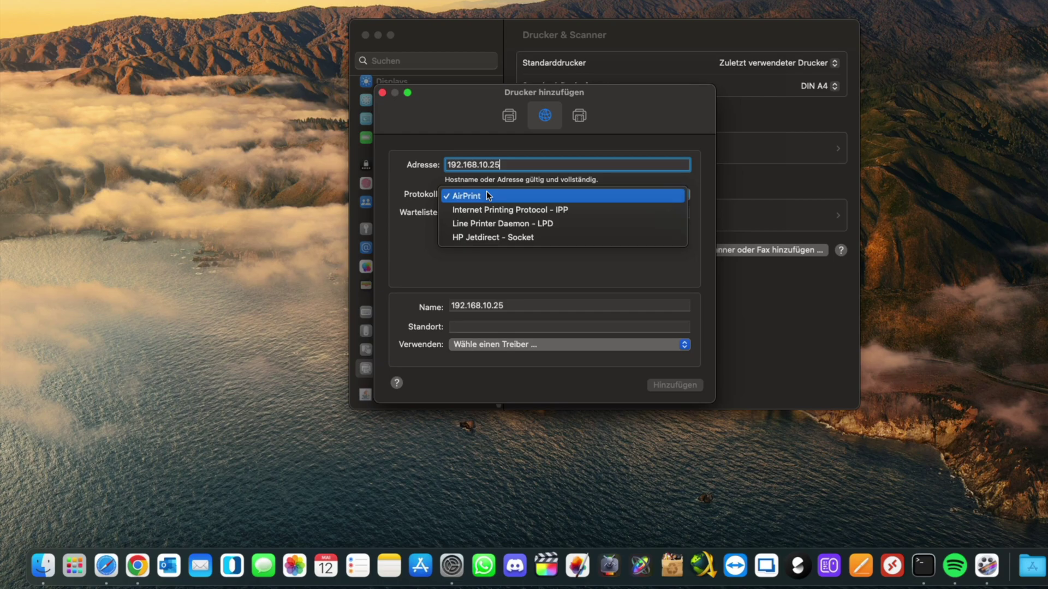
left_click(424, 234)
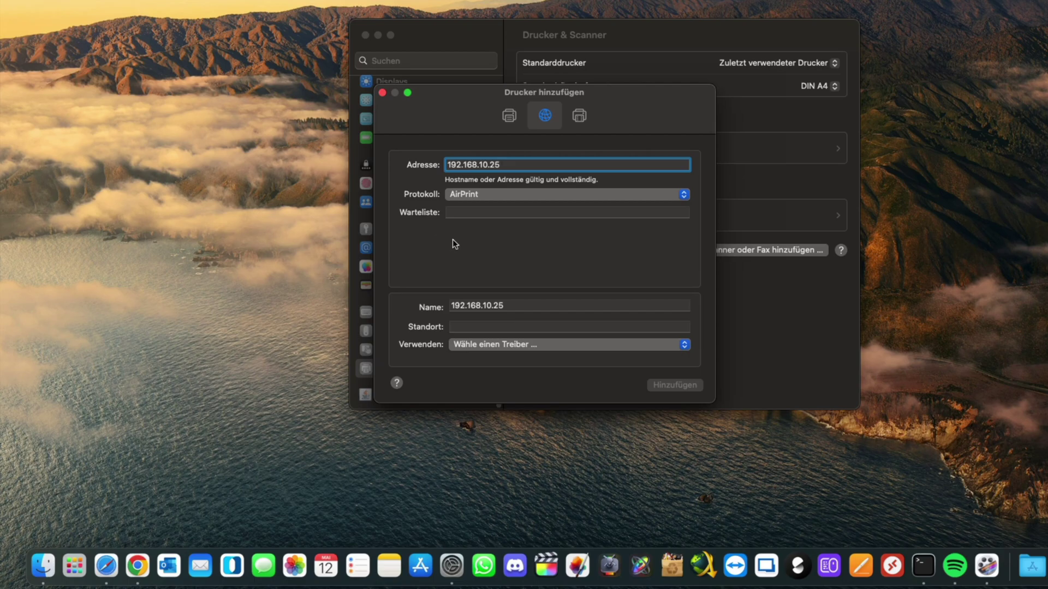
left_click(499, 344)
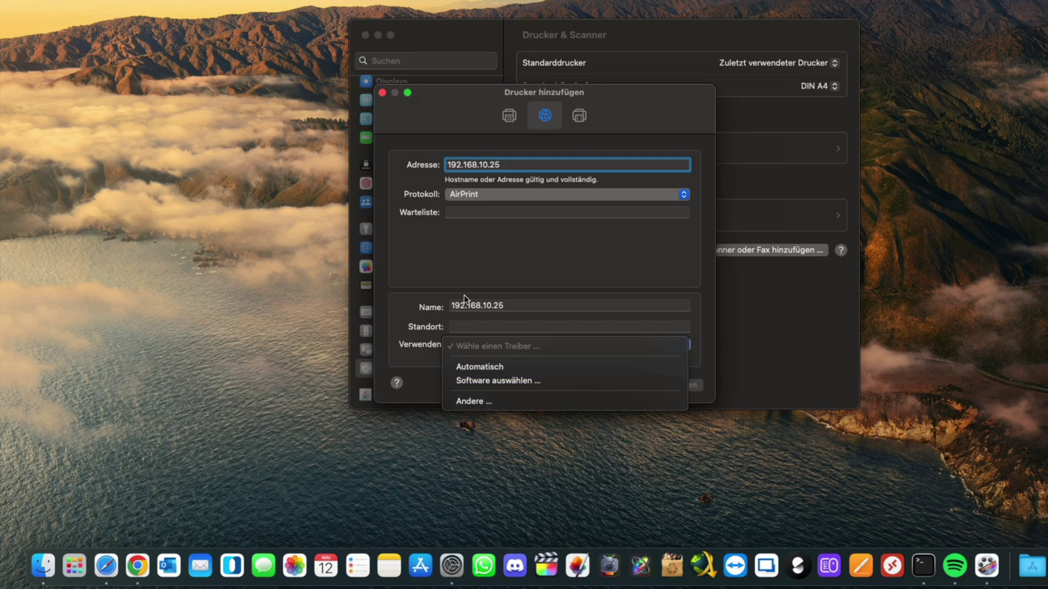
left_click(422, 265)
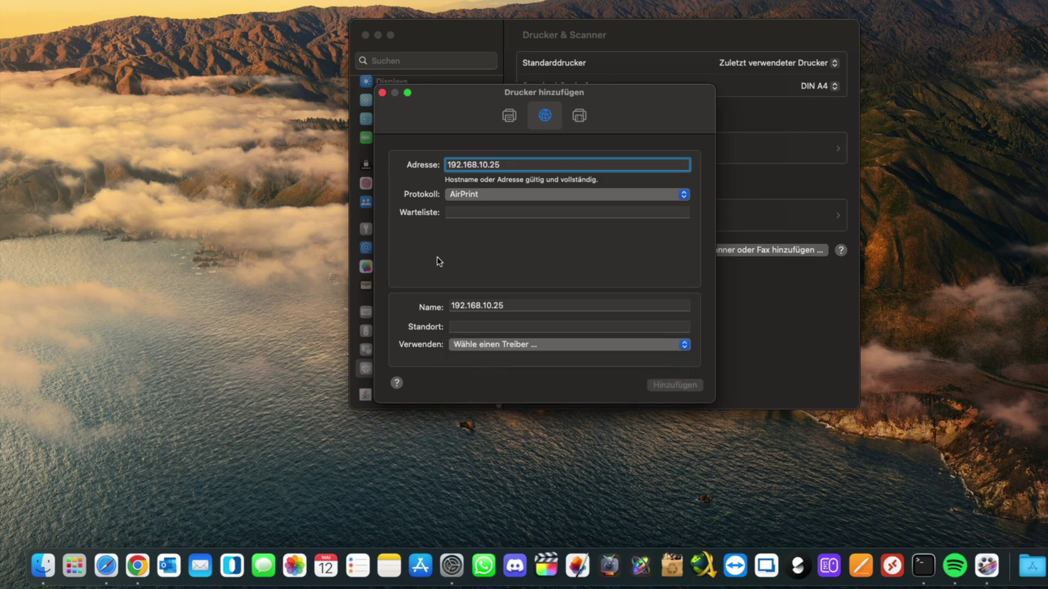
Move the Drucker hinzufügen dialog aside and close it without adding the IP printer.
left_click_drag(444, 94, 159, 132)
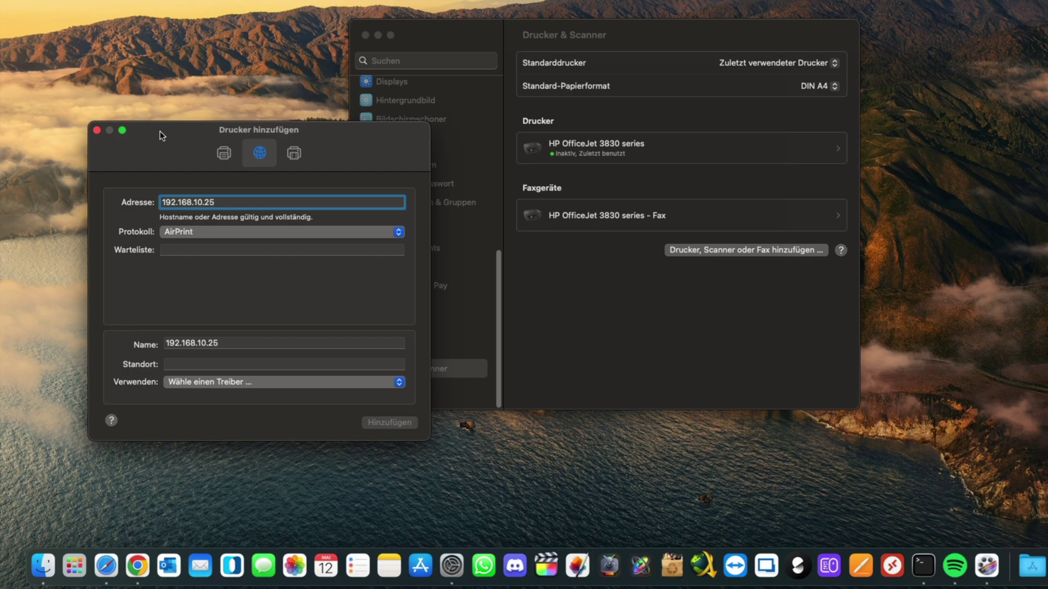
left_click_drag(161, 132, 125, 101)
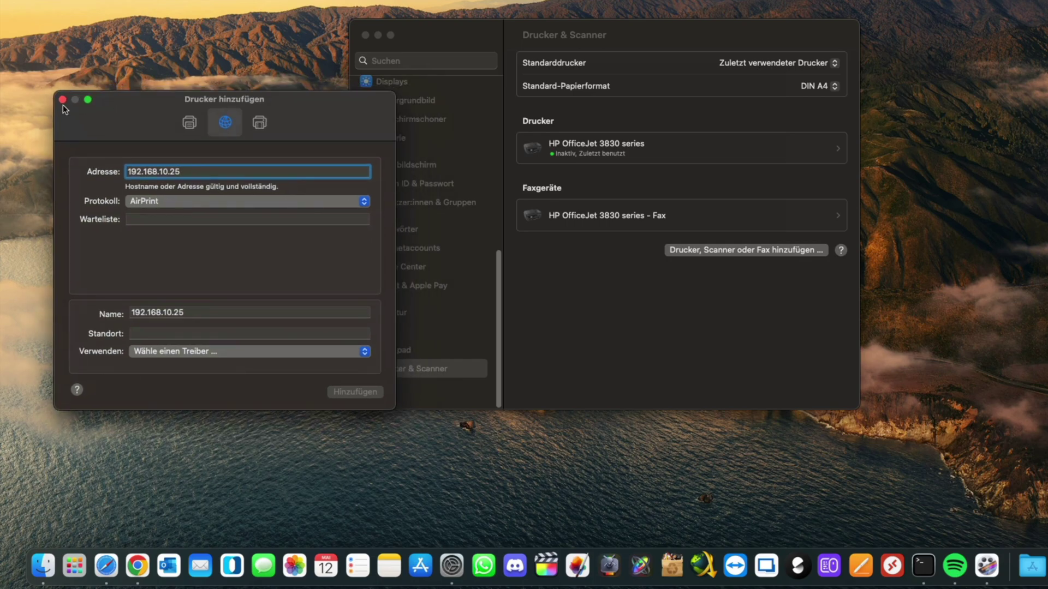
left_click(62, 99)
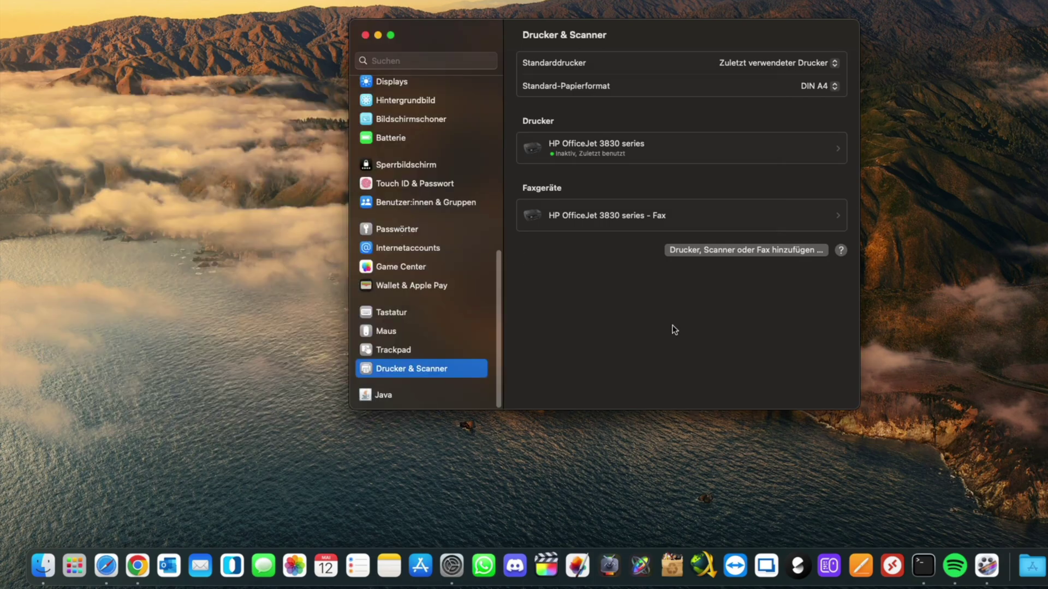